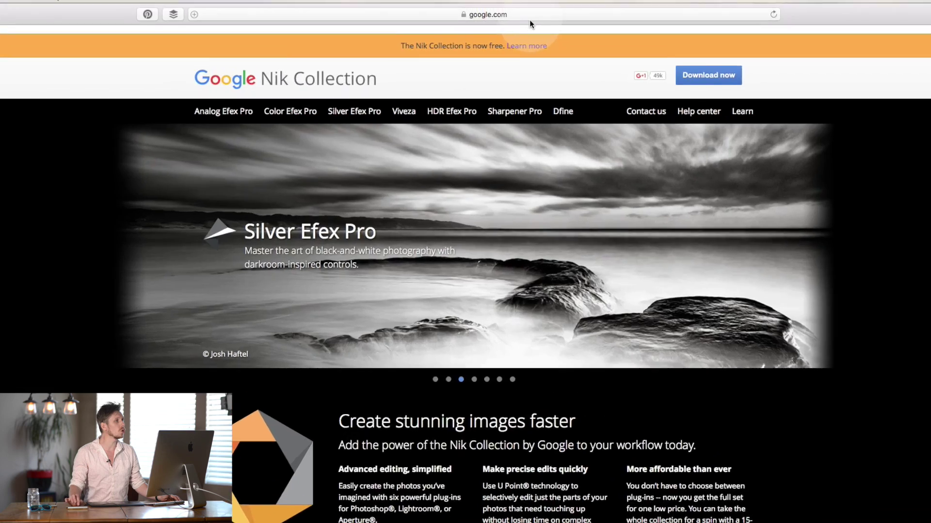
- Check the Nik Collection page URL, then scroll down to the grid of six plug-ins and their descriptions
left_click(465, 16)
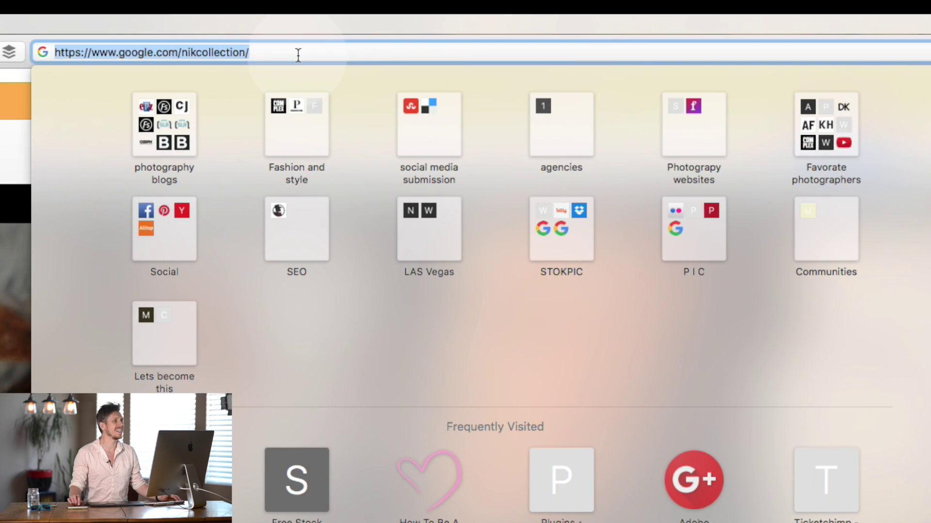
left_click(29, 241)
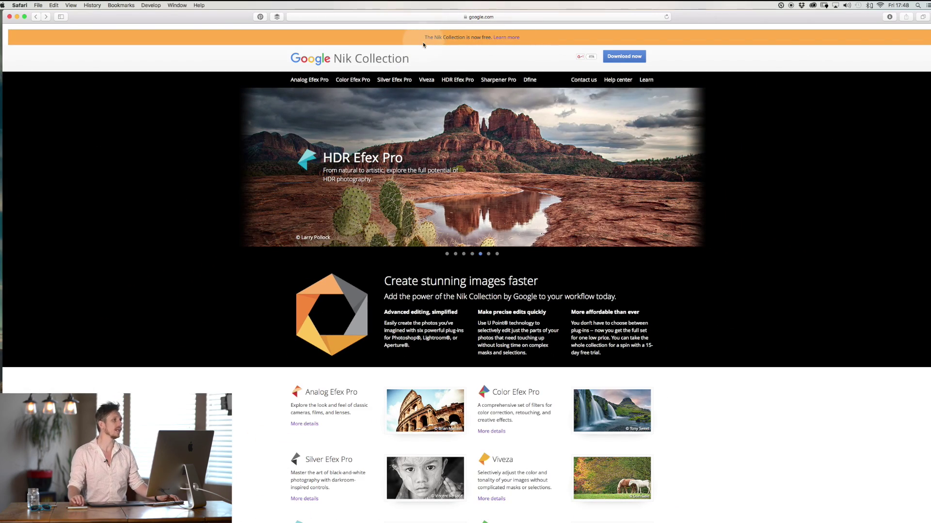
mouse_move(707, 204)
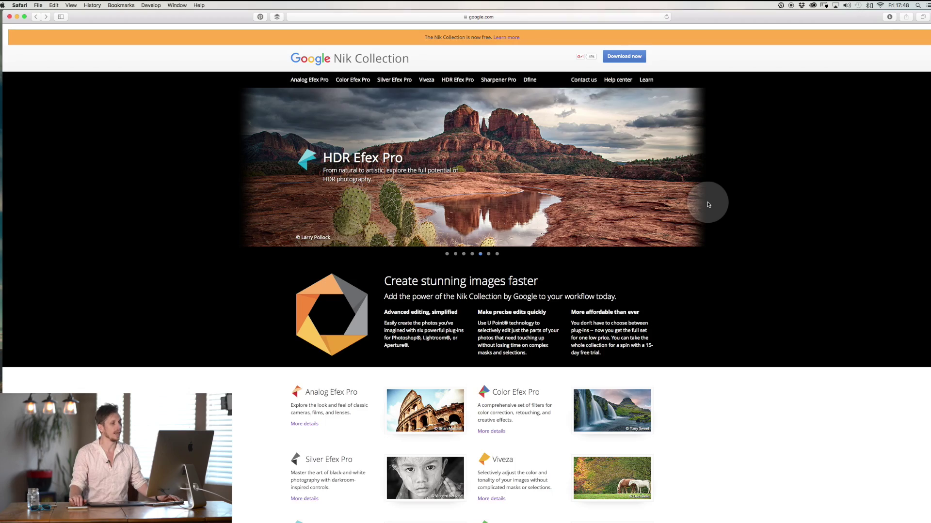
scroll(707, 205, "down", 2)
scroll(708, 205, "up", 2)
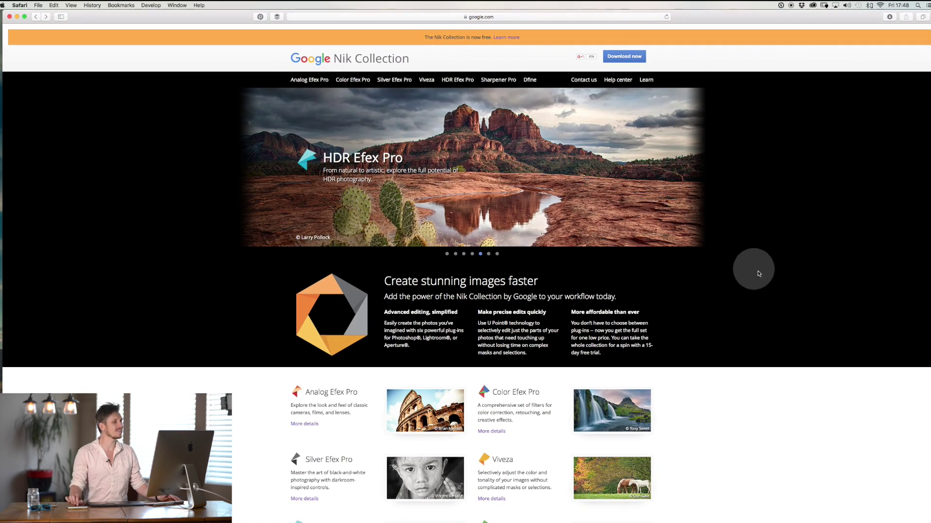
scroll(752, 271, "down", 5)
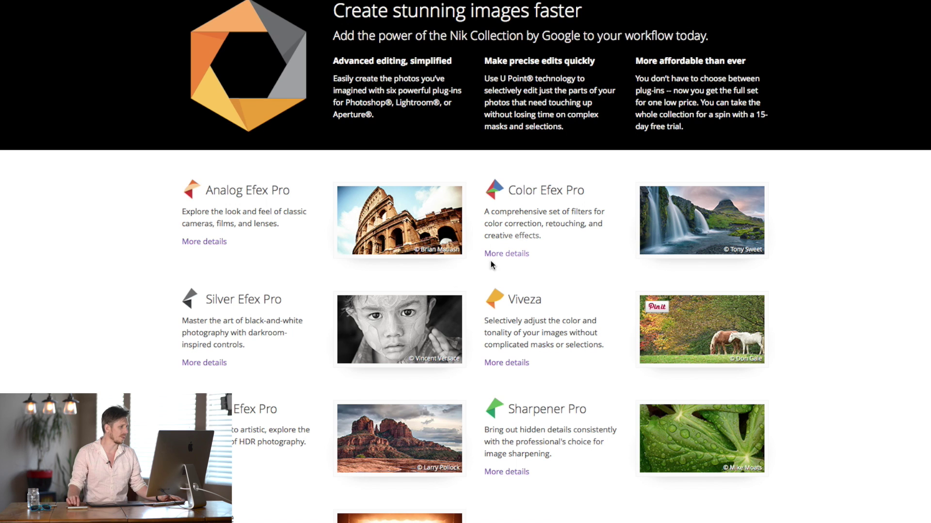
- Scroll past Dfine to the footer, then back up to the HDR Efex Pro slideshow
scroll(311, 403, "down", 1)
scroll(311, 404, "down", 5)
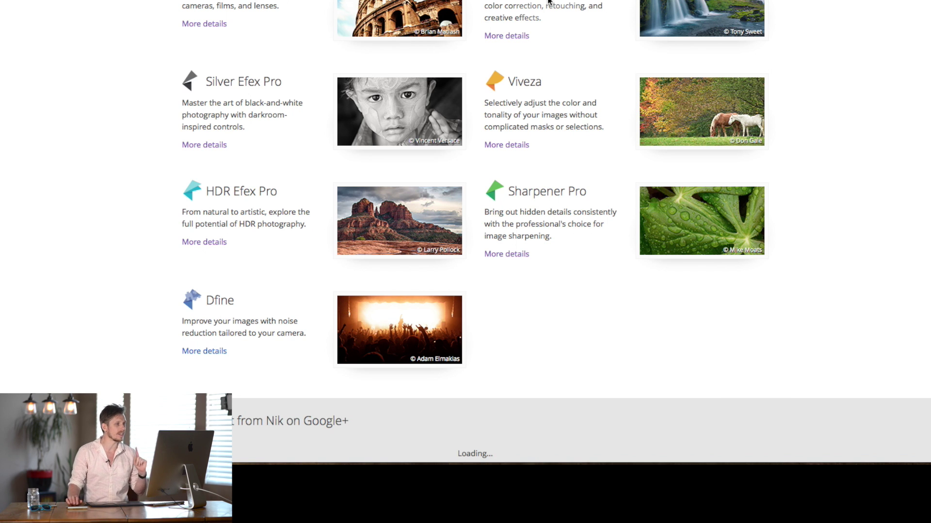
scroll(549, 1, "up", 5)
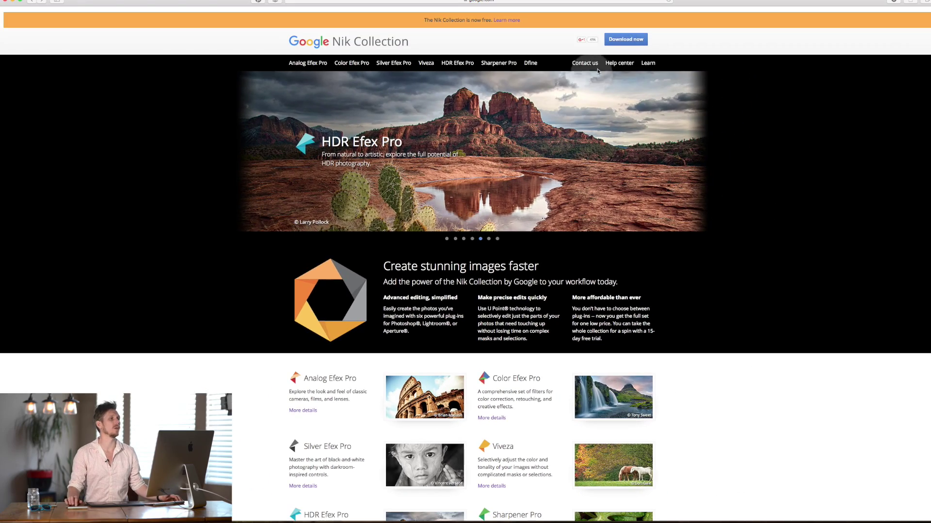
- Choose Mac under Download now and start the Nik Collection download
left_click(618, 44)
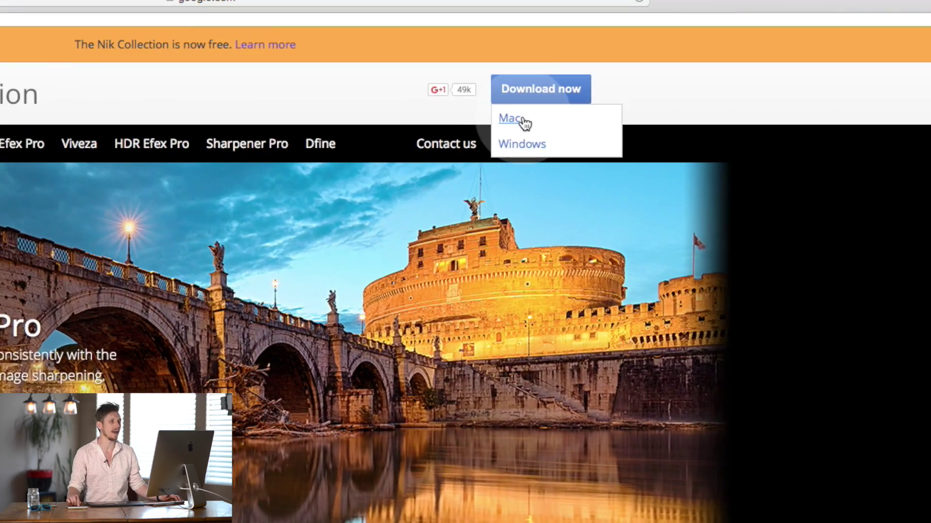
left_click(622, 69)
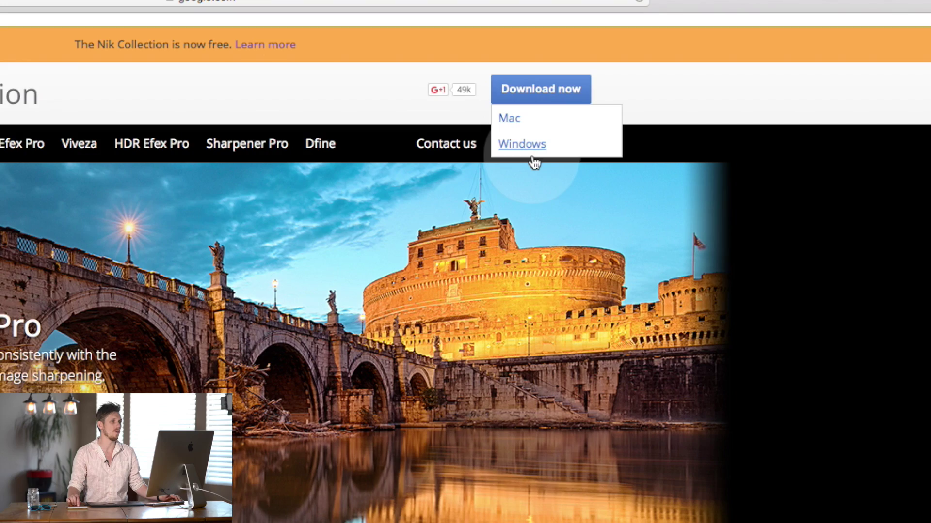
left_click(516, 122)
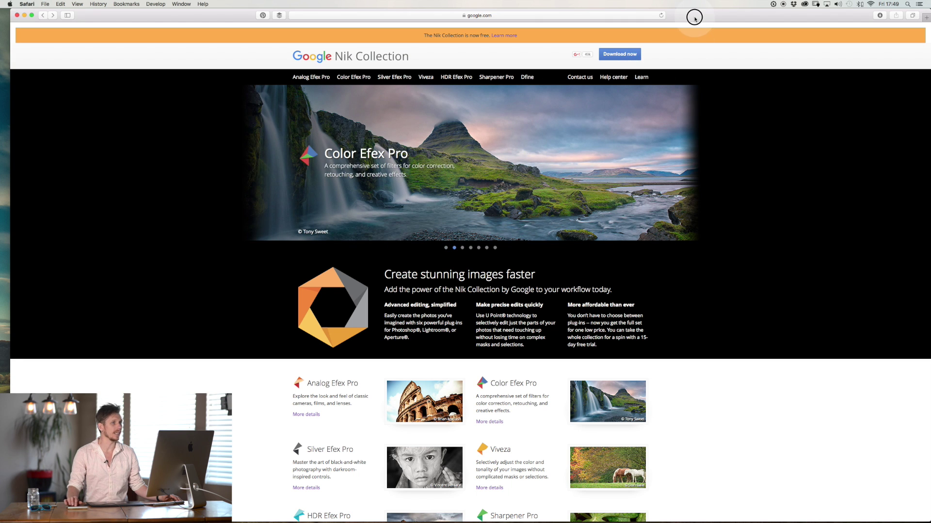
left_click_drag(692, 15, 676, 16)
- In a new Finder window, mount nikcollection-full-1.2.11.dmg from Downloads
left_click(925, 66)
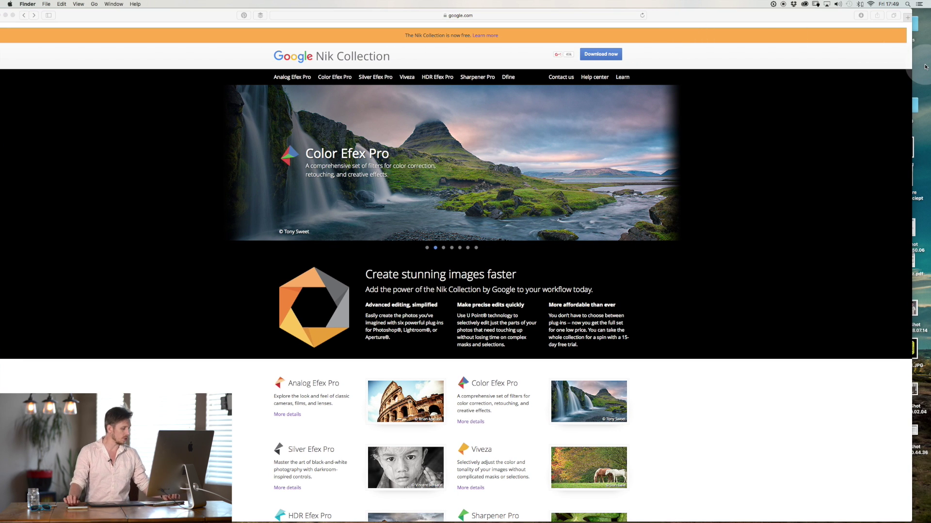
key("super+n")
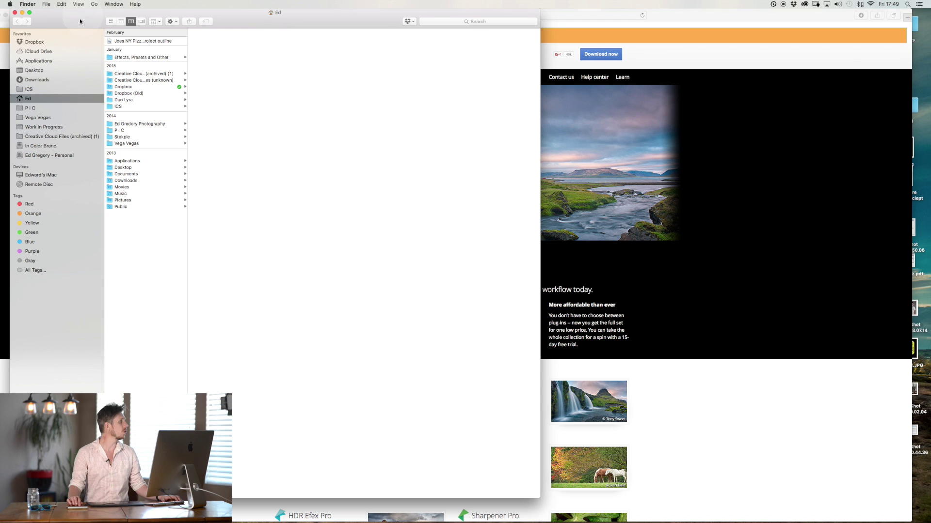
left_click(32, 81)
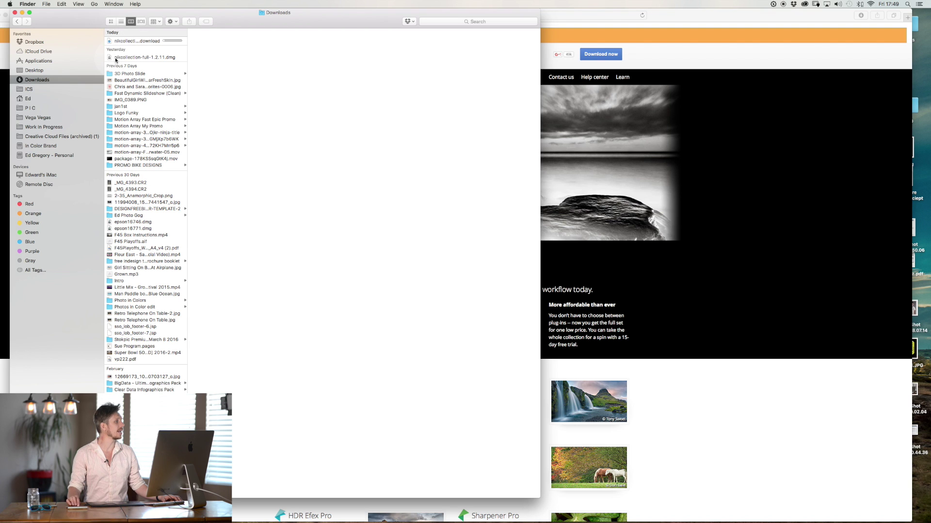
left_click(116, 58)
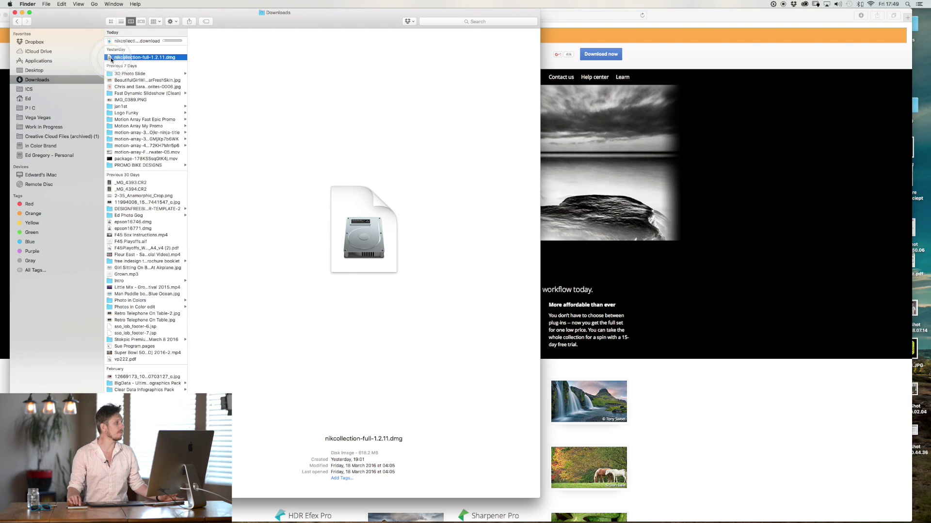
double_click(111, 58)
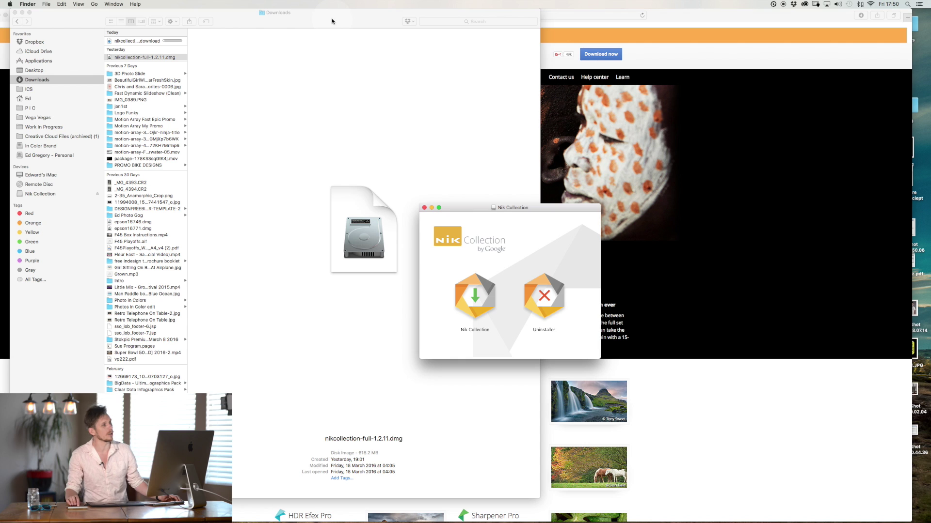
- Launch the Nik Collection installer from the mounted disk image
left_click(519, 303)
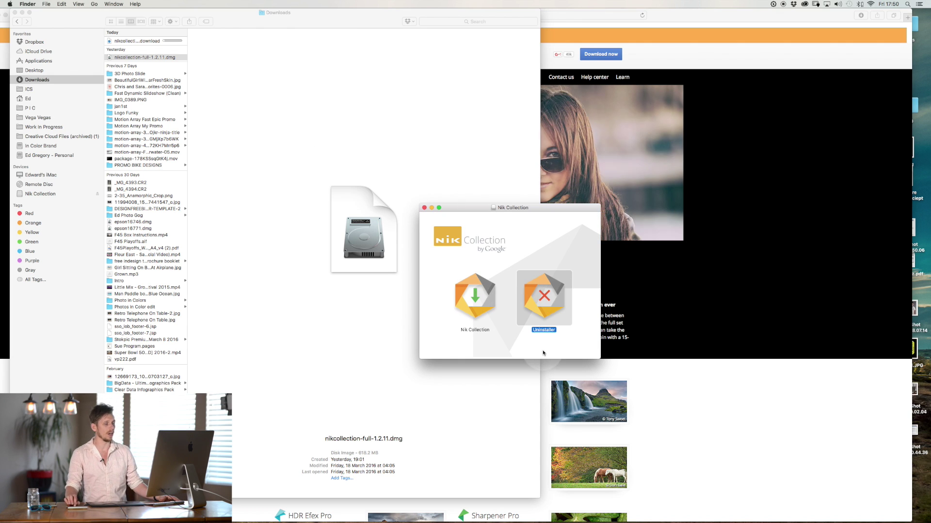
double_click(478, 295)
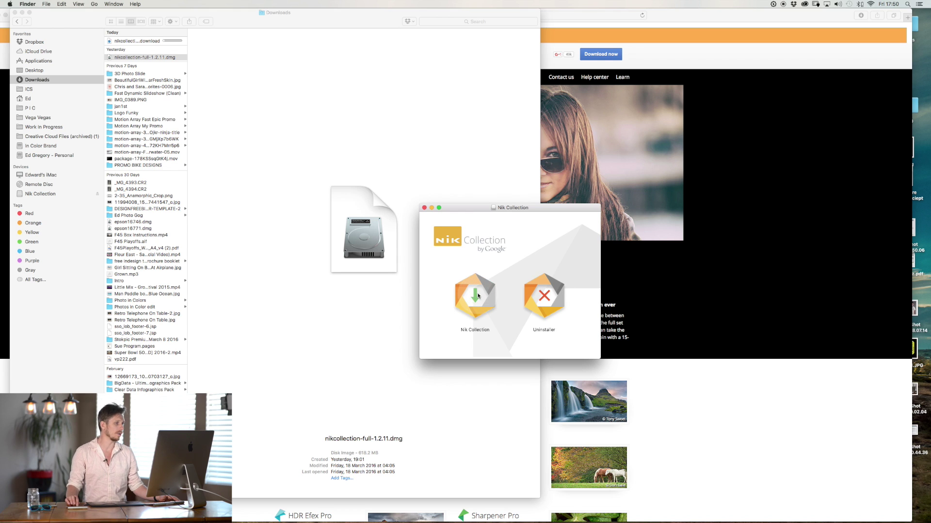
left_click(477, 298)
double_click(477, 300)
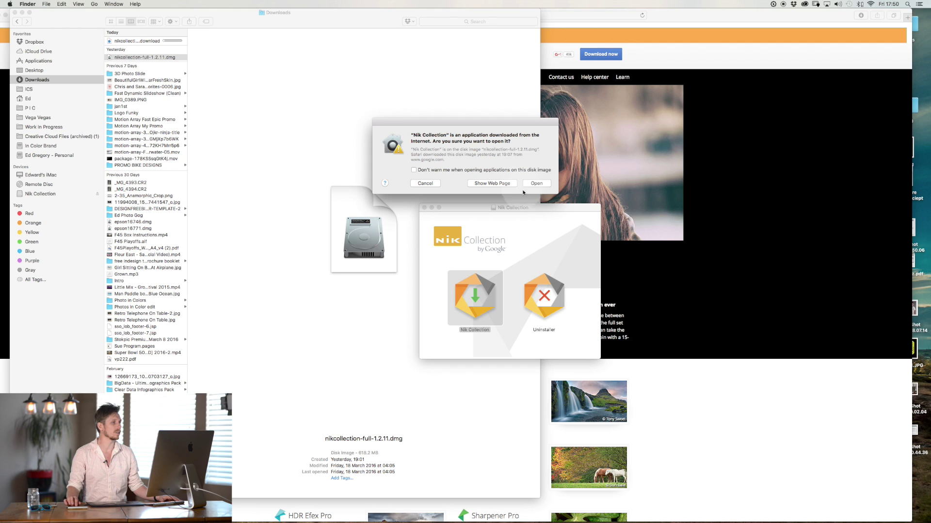
- Confirm opening the installer, accept the licence, and accept the compatible Photoshop and Lightroom hosts
left_click(536, 183)
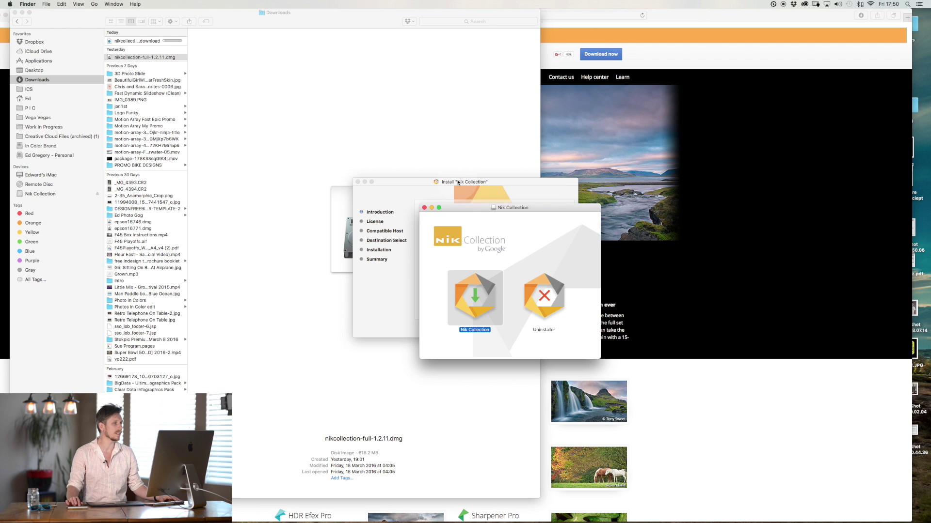
left_click(458, 183)
left_click(549, 328)
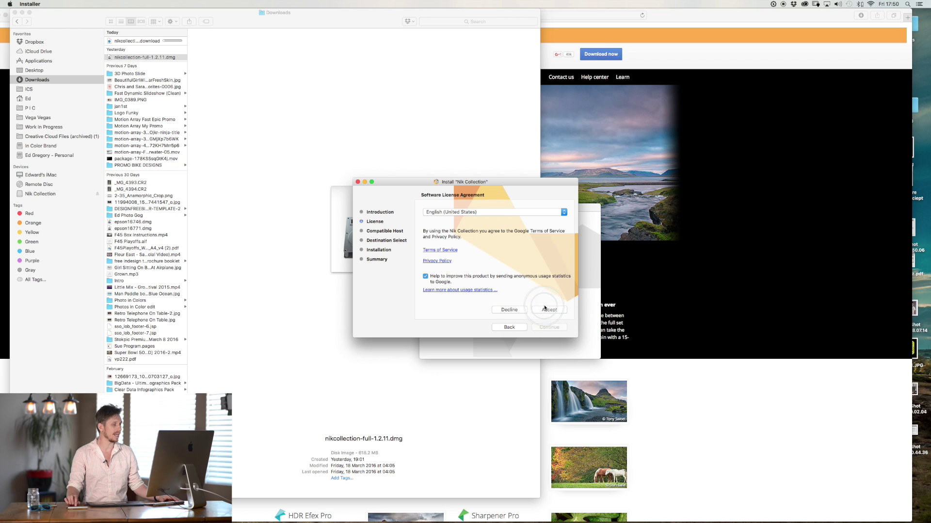
left_click(548, 311)
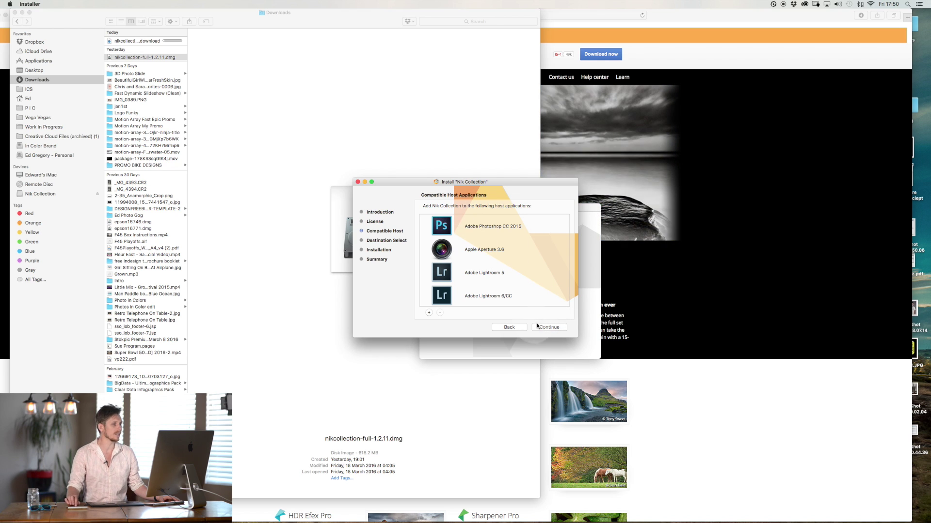
scroll(490, 257, "down", 1)
scroll(505, 262, "up", 1)
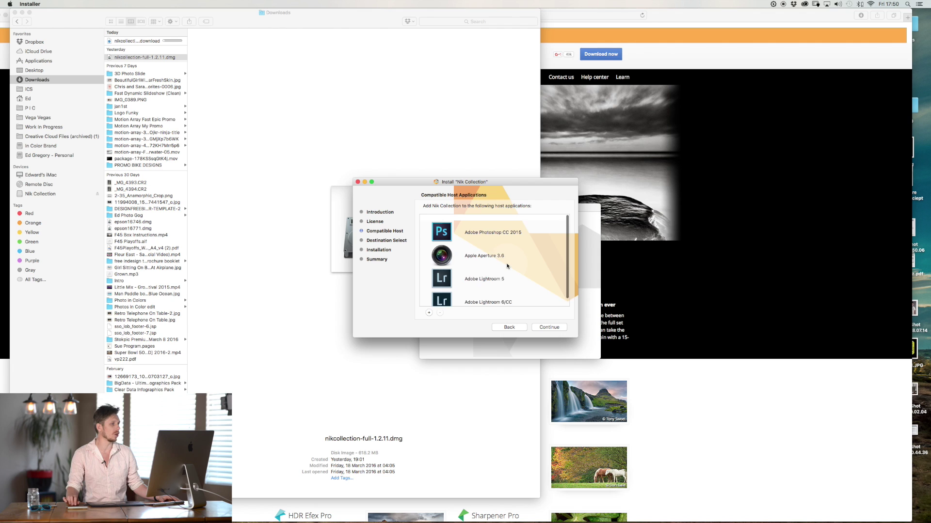
scroll(503, 242, "down", 1)
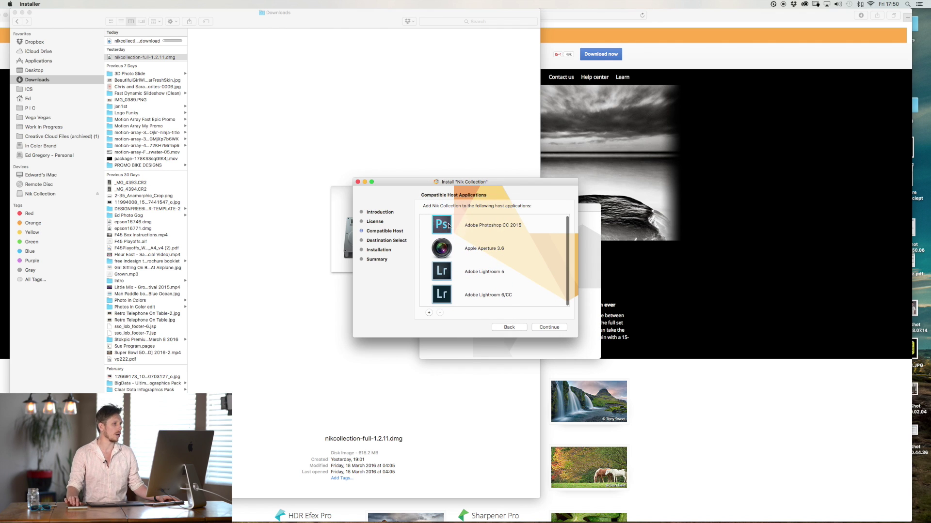
left_click(550, 328)
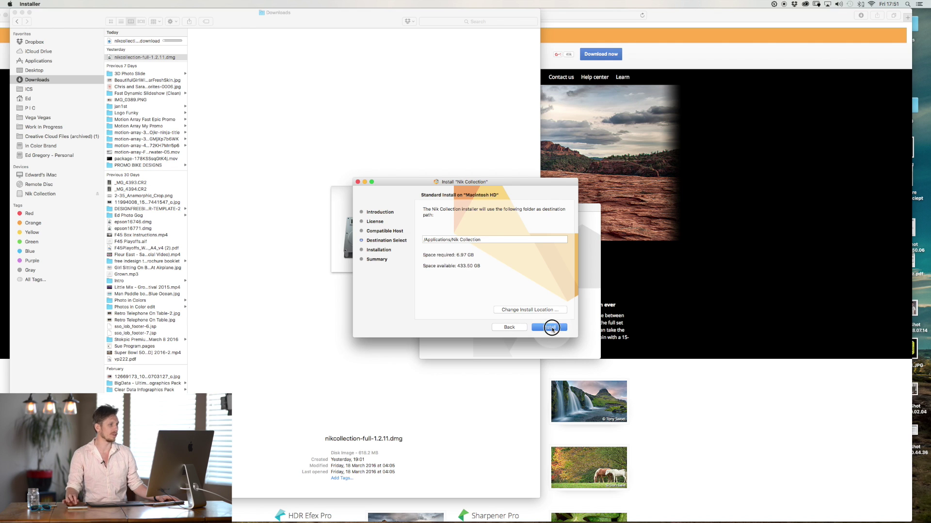
- Install into /Applications/Nik Collection, authorising with the admin password, then close the installer
left_click(550, 328)
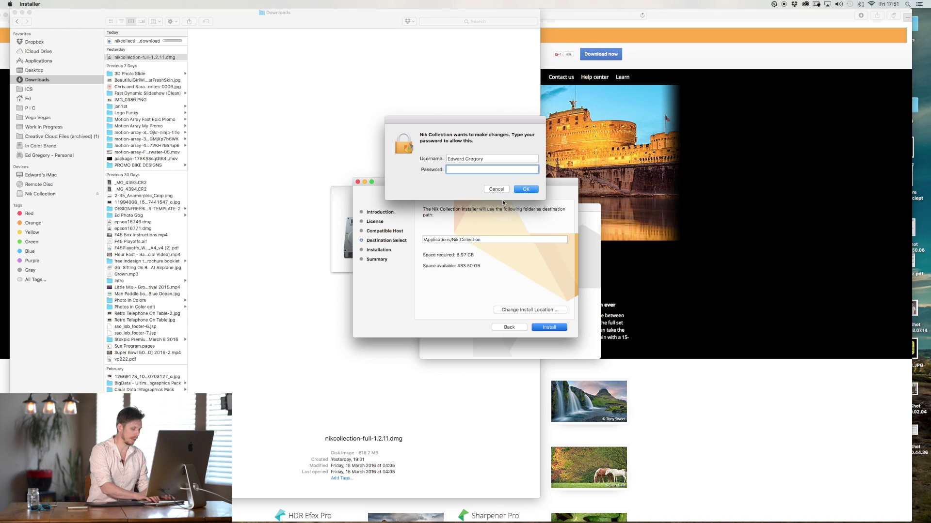
type("••••••••")
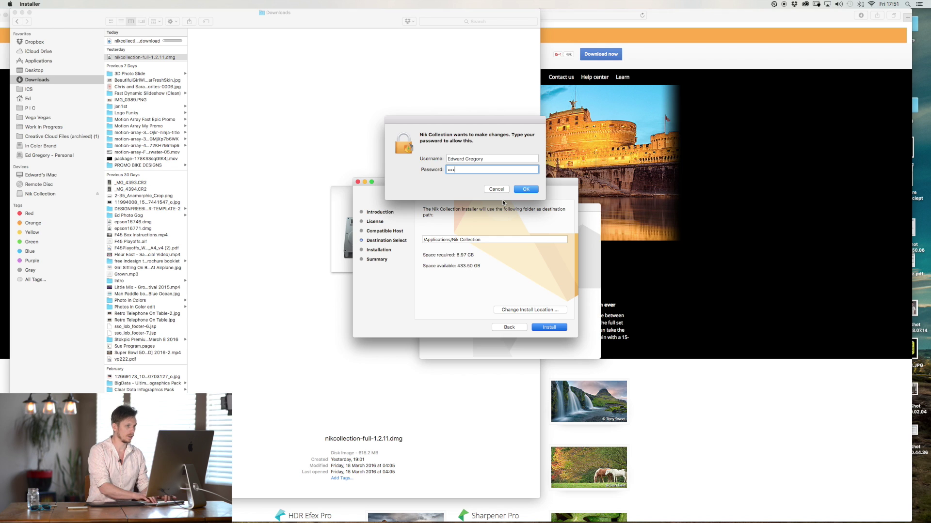
key("Return")
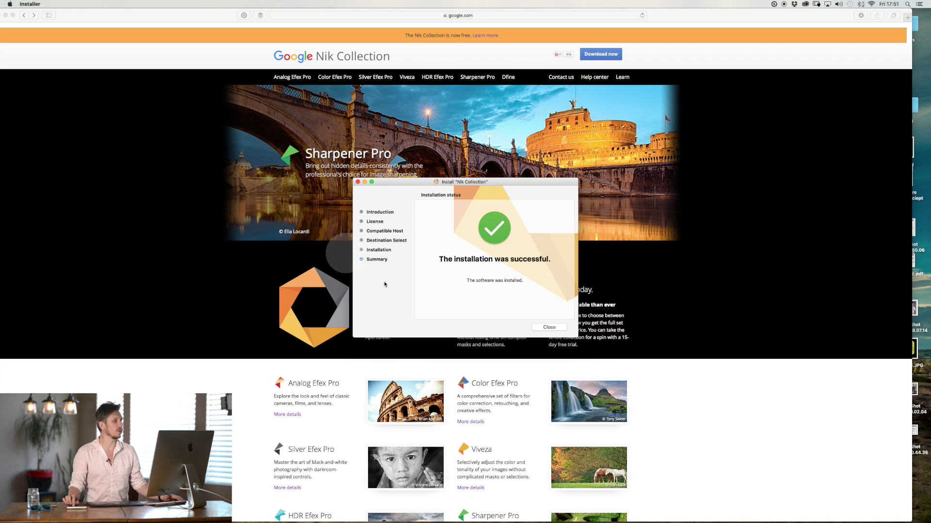
left_click(549, 327)
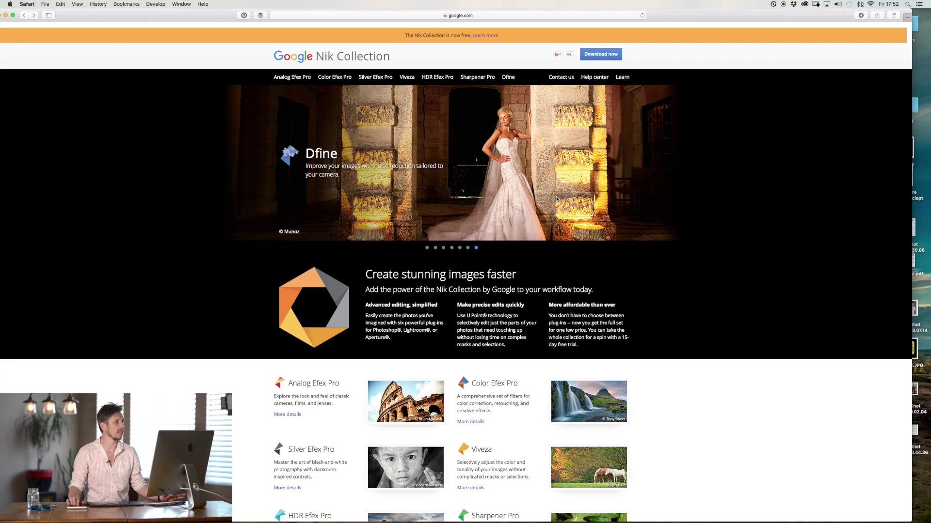
- Minimise Safari, close the Nik Collection disk window, and launch Lightroom from the Dock
double_click(661, 15)
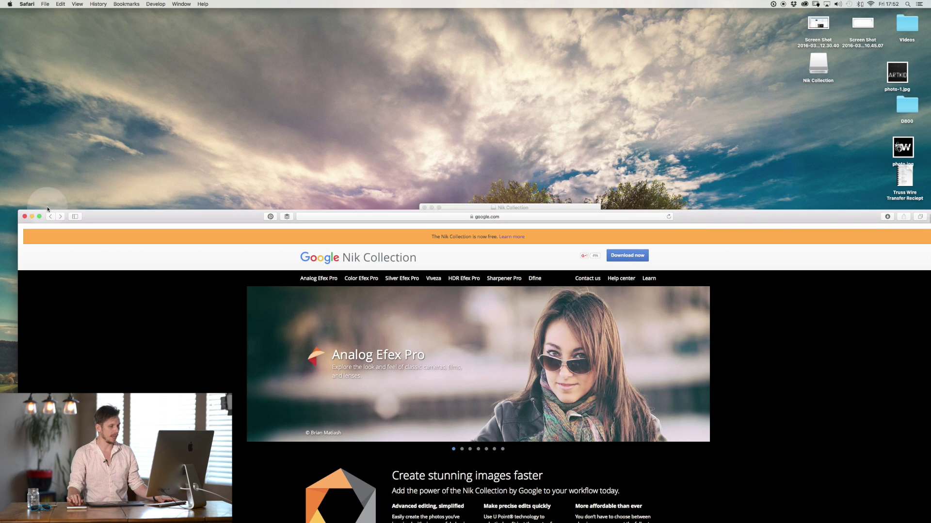
left_click(27, 217)
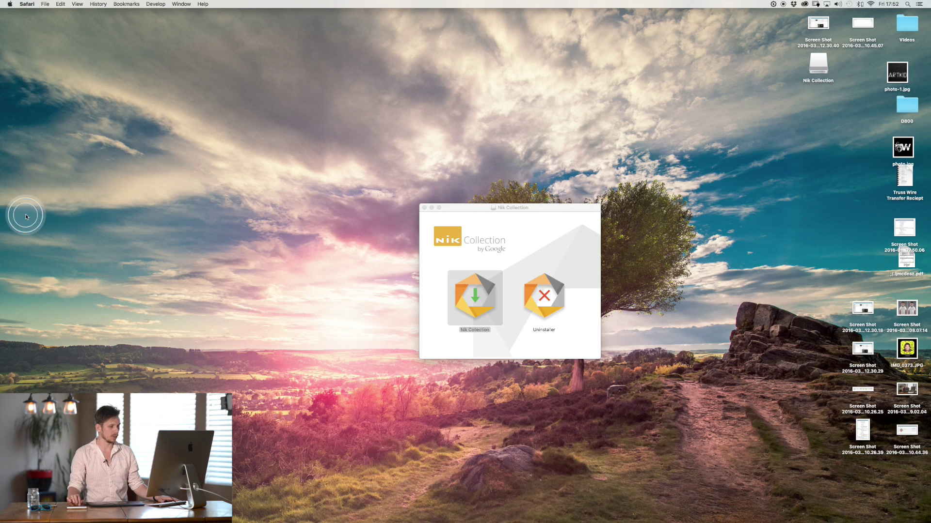
left_click(424, 208)
left_click(621, 507)
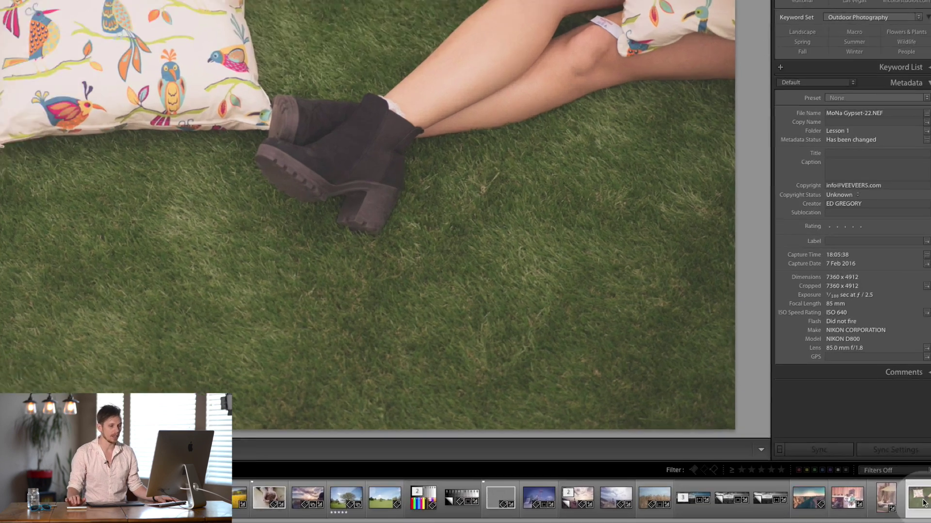
- Check that the Nik plug-ins now appear in the photo's Edit In submenu
right_click(912, 498)
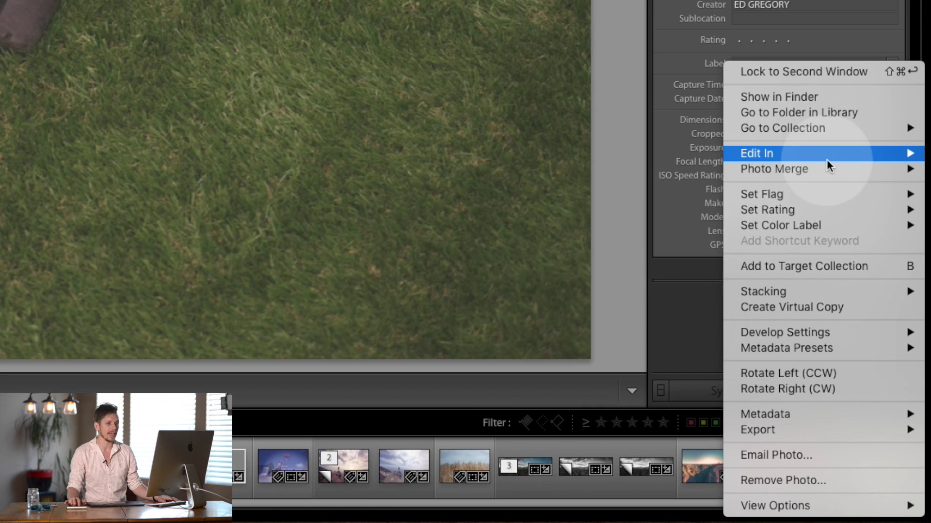
mouse_move(825, 155)
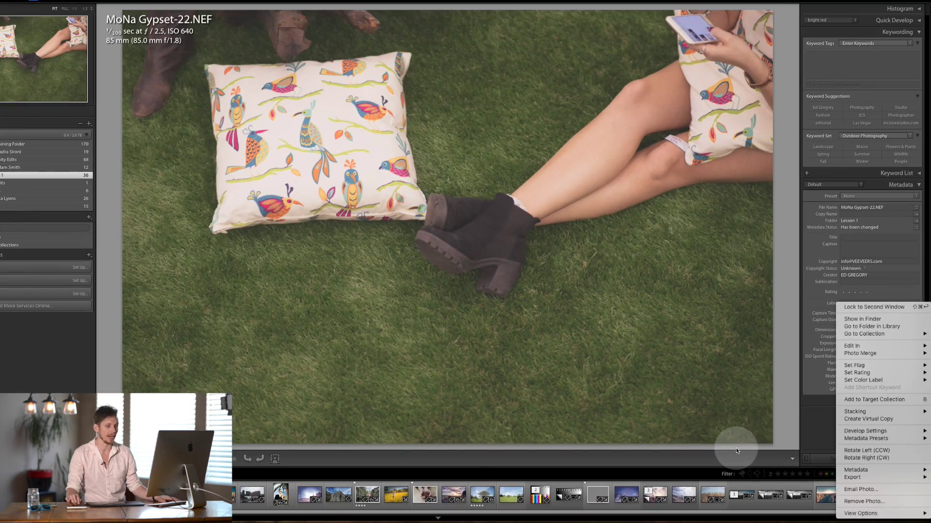
left_click(670, 431)
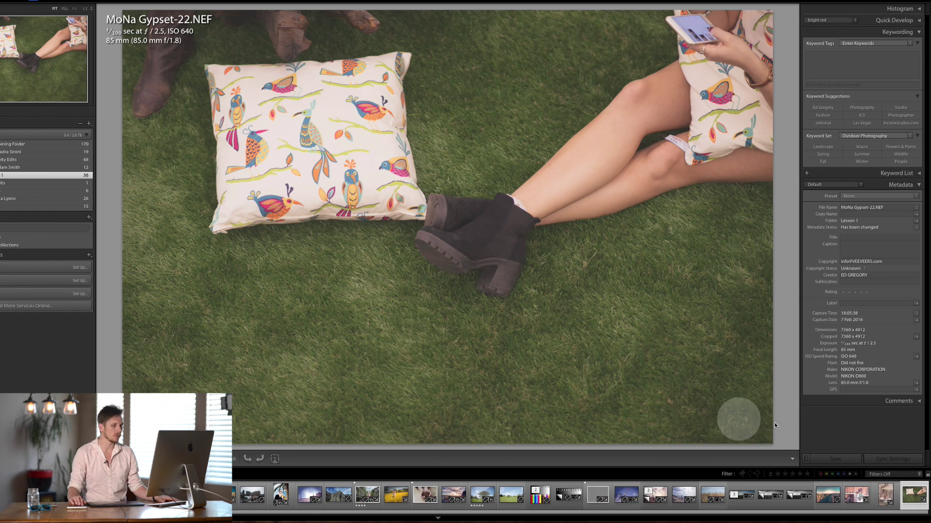
- Send MoNa Gypset-22.NEF to Adobe Photoshop CC 2015, accepting the warning
right_click(910, 496)
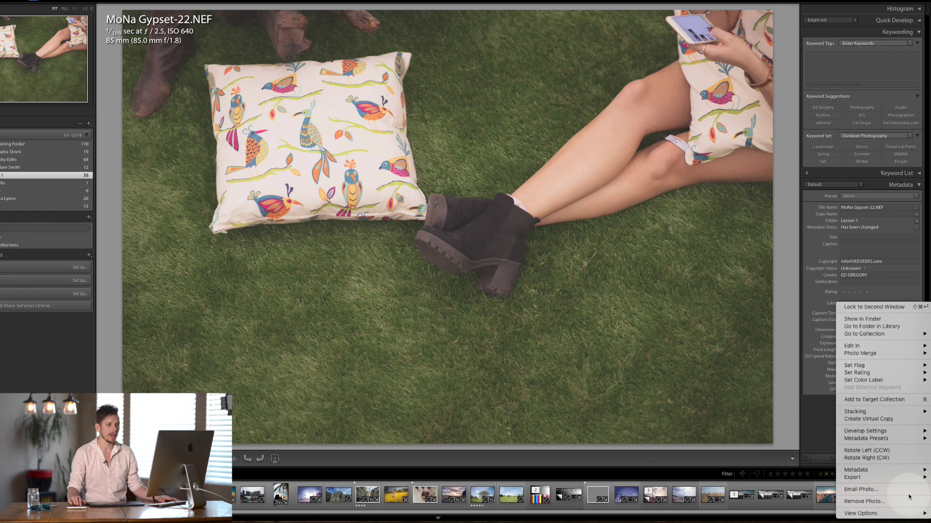
mouse_move(879, 348)
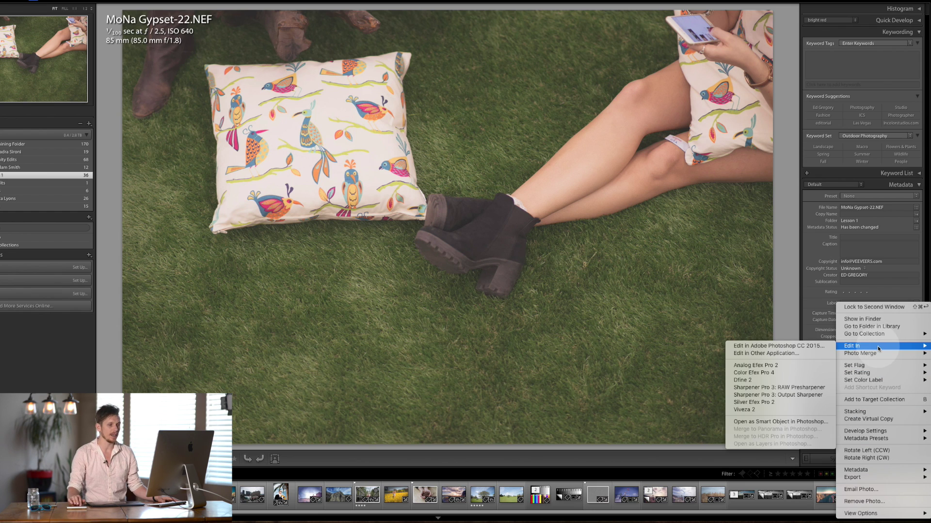
left_click(786, 347)
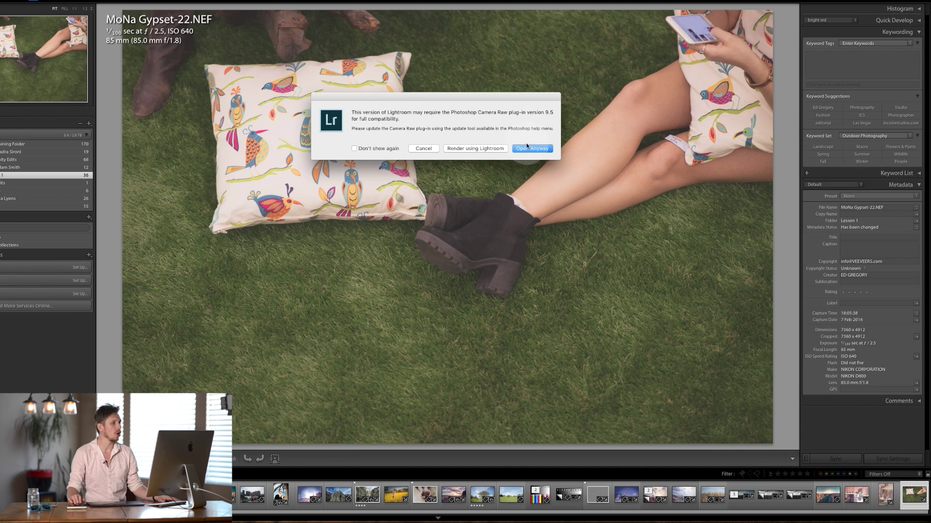
left_click(527, 146)
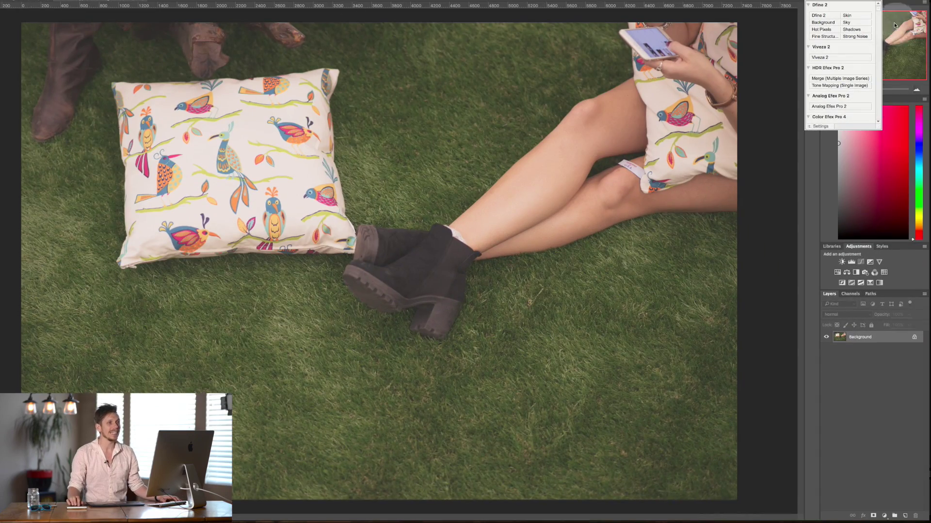
- Move the Nik Selective Tool panel aside, browse its plug-ins down to Sharpener Pro 3, then close it
left_click_drag(844, 3, 765, 41)
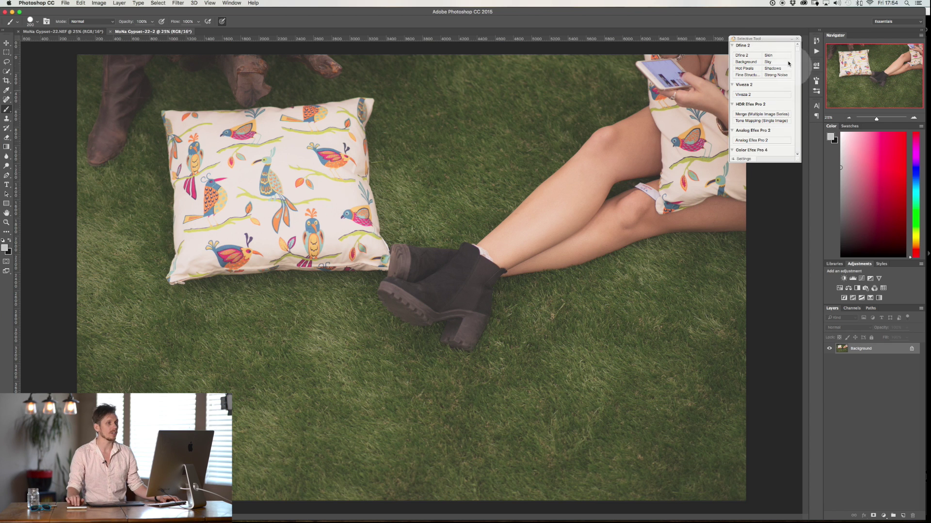
left_click(795, 41)
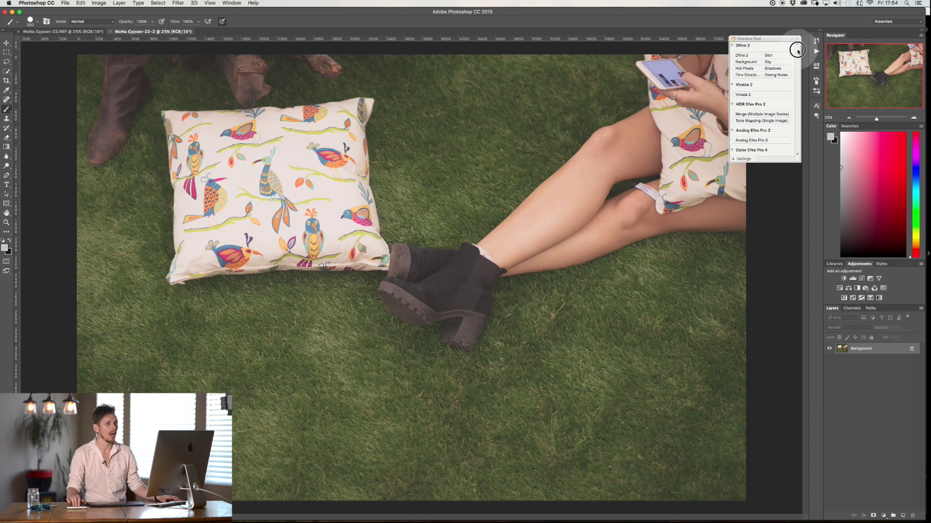
left_click_drag(798, 50, 792, 164)
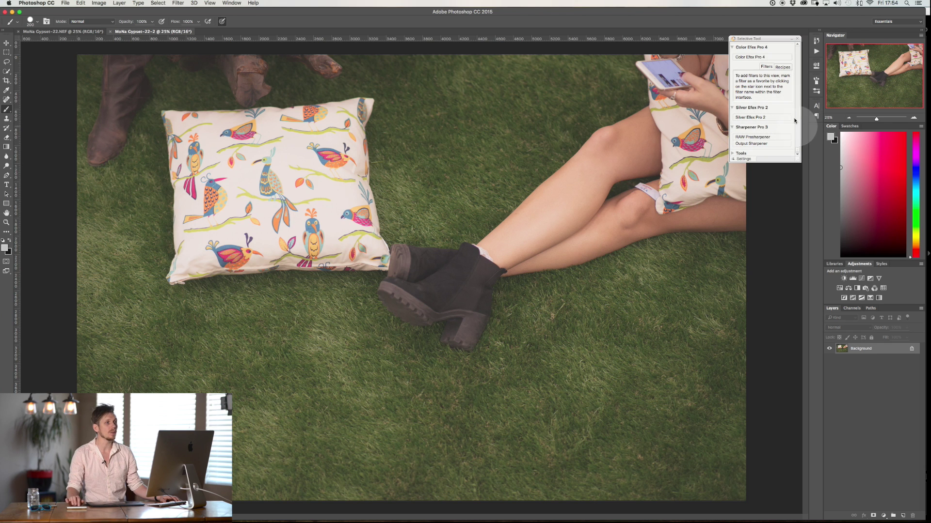
left_click(797, 38)
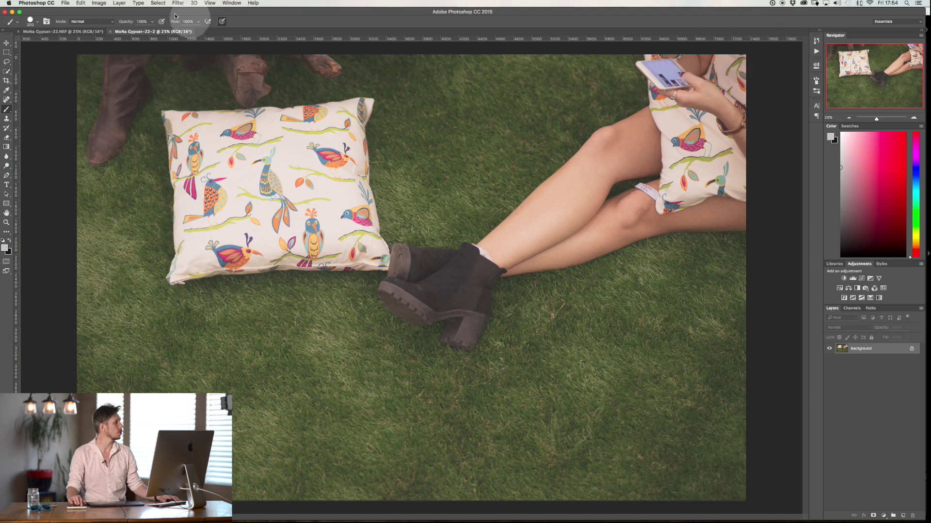
- Reopen the panel via File > Automate > Nik Collection Selective Tool
left_click(65, 3)
mouse_move(83, 161)
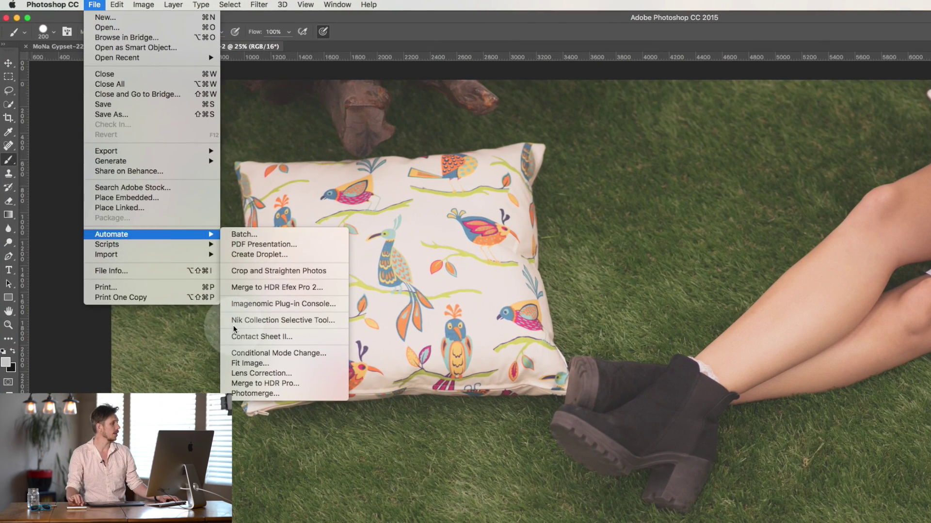
left_click(298, 321)
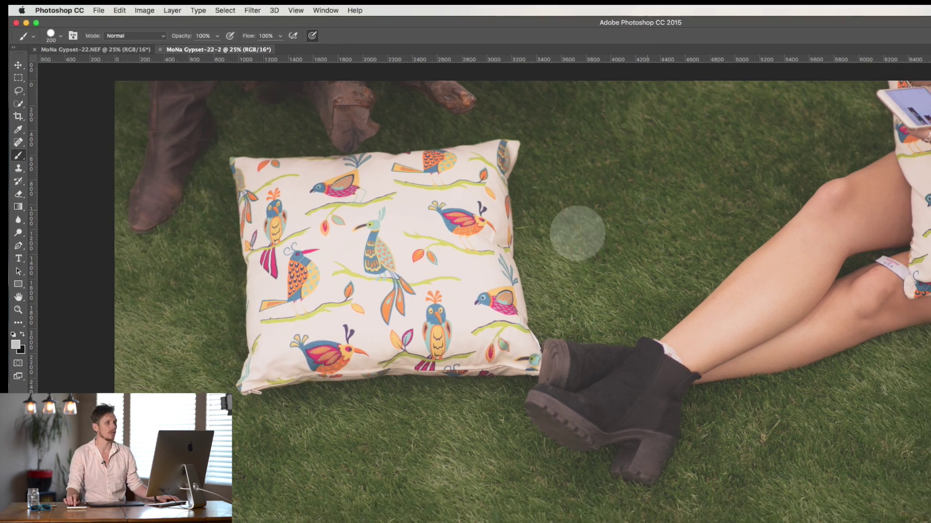